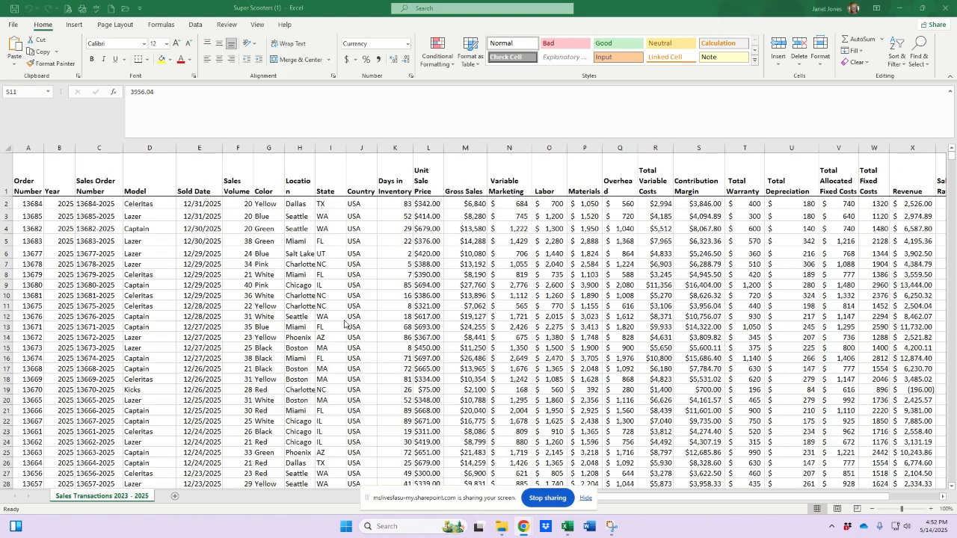
- Insert a PivotTable on a new worksheet from the full sales transactions data range
left_click(197, 229)
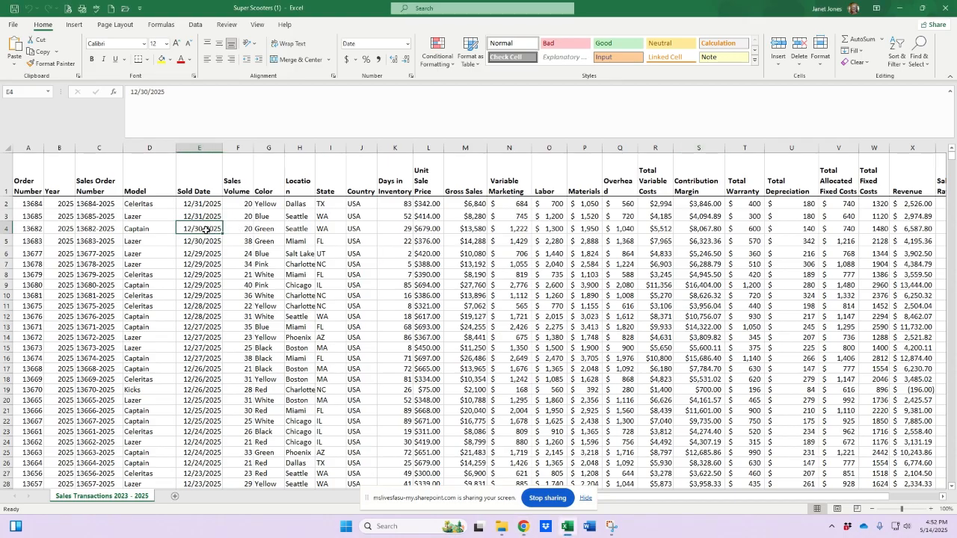
left_click(73, 25)
left_click(21, 46)
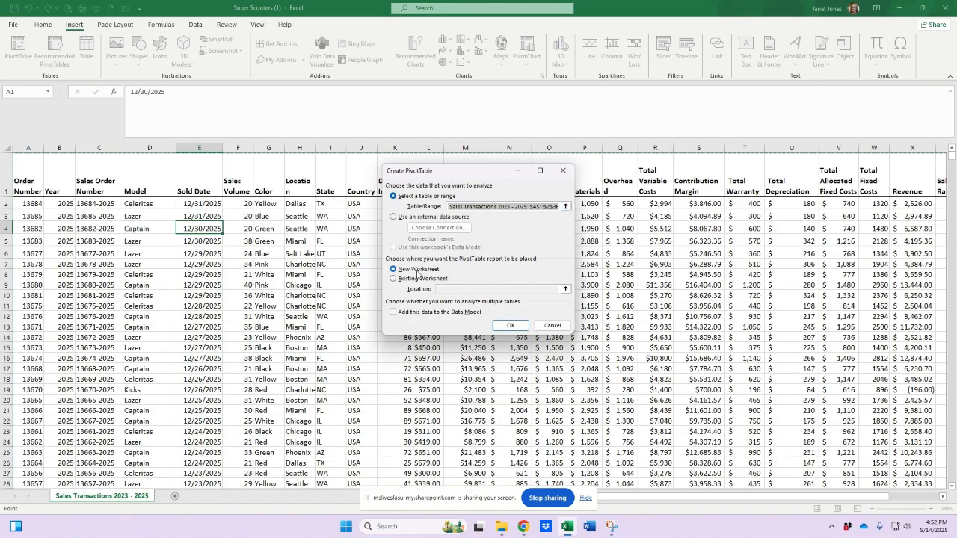
left_click(511, 326)
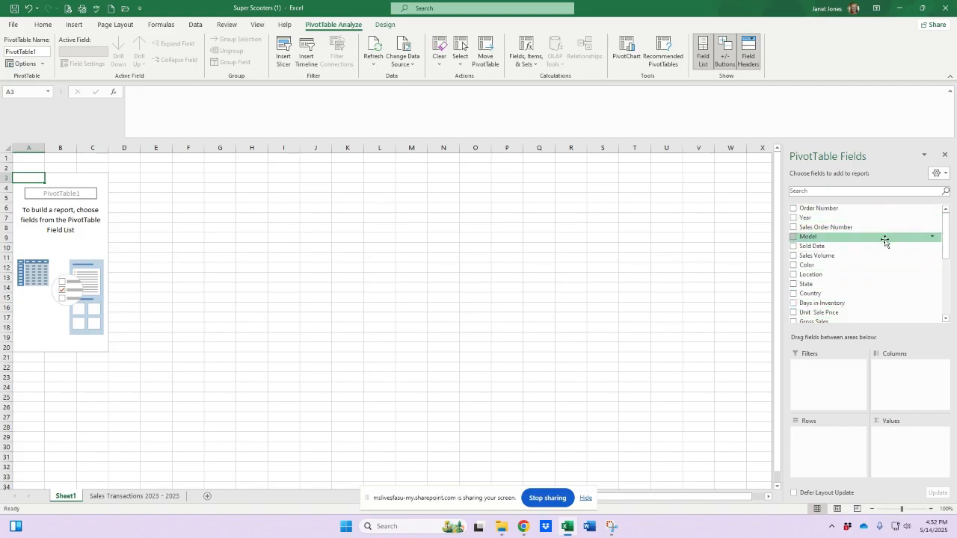
- Arrange the workbook window side by side with the browser page showing the example questions
mouse_move(945, 241)
left_mouse_down()
mouse_move(946, 302)
mouse_move(946, 228)
left_mouse_up()
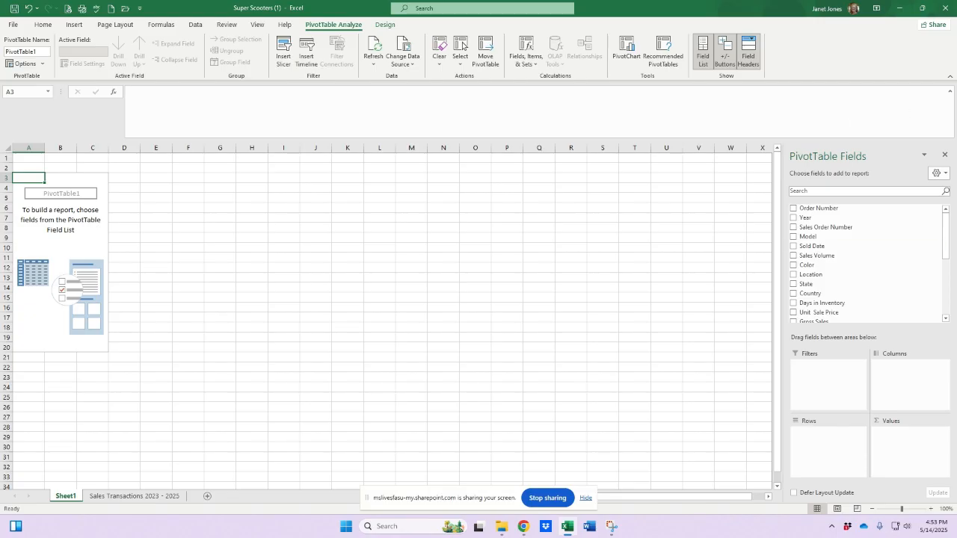
key("super+Left")
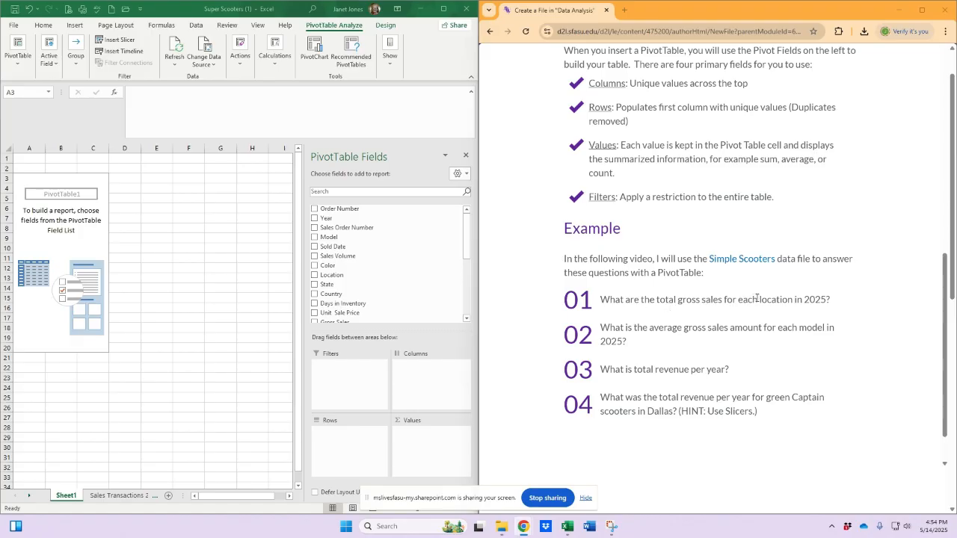
- Check the Location column header in the Sales Transactions 2023 - 2025 sheet
left_click(113, 500)
left_click(113, 497)
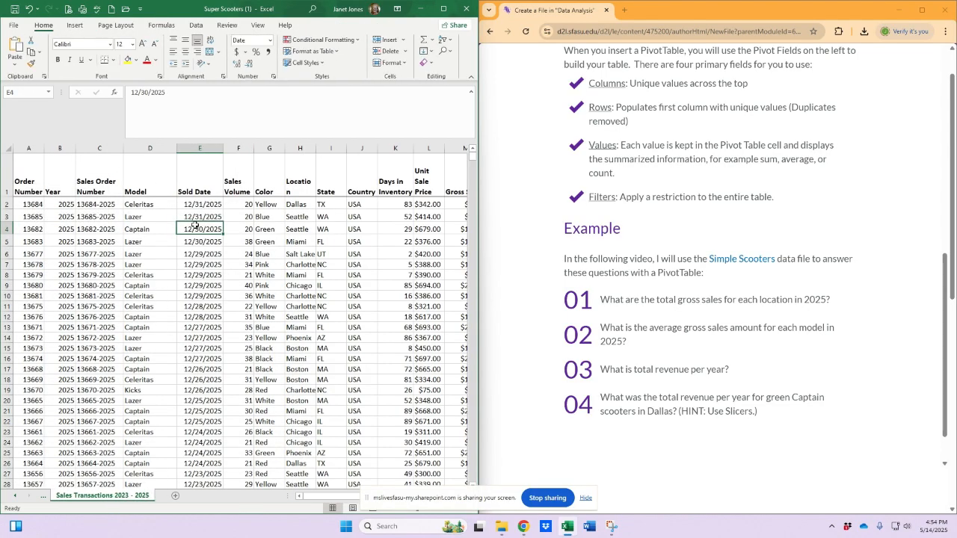
left_click(295, 186)
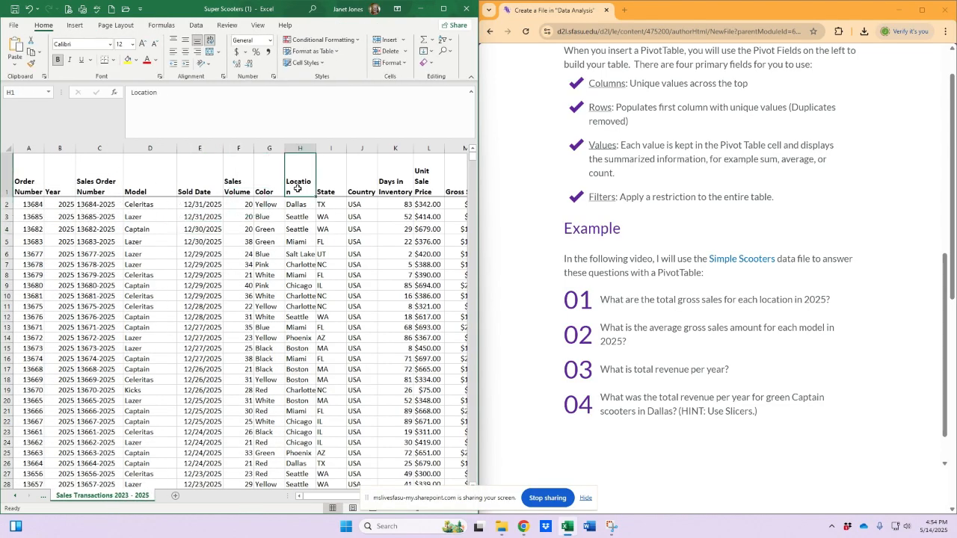
- Build the PivotTable on Sheet1 with Location as rows and the sum of Gross Sales as values
left_click(44, 499)
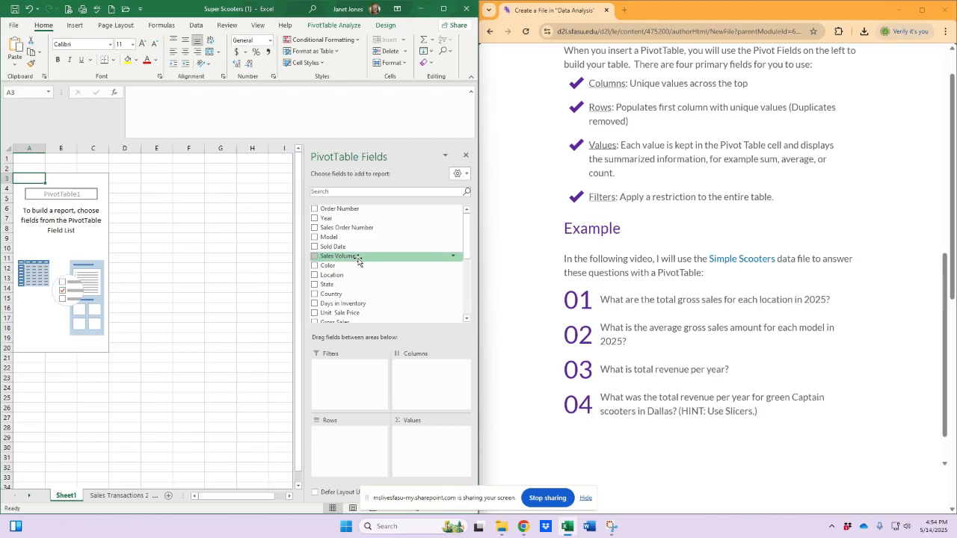
left_click_drag(363, 274, 360, 428)
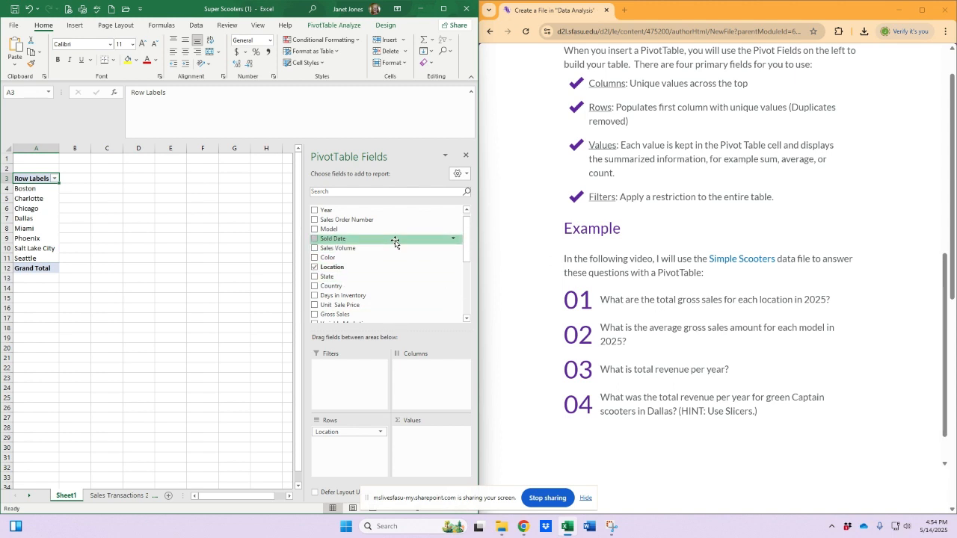
scroll(395, 242, "down", 1)
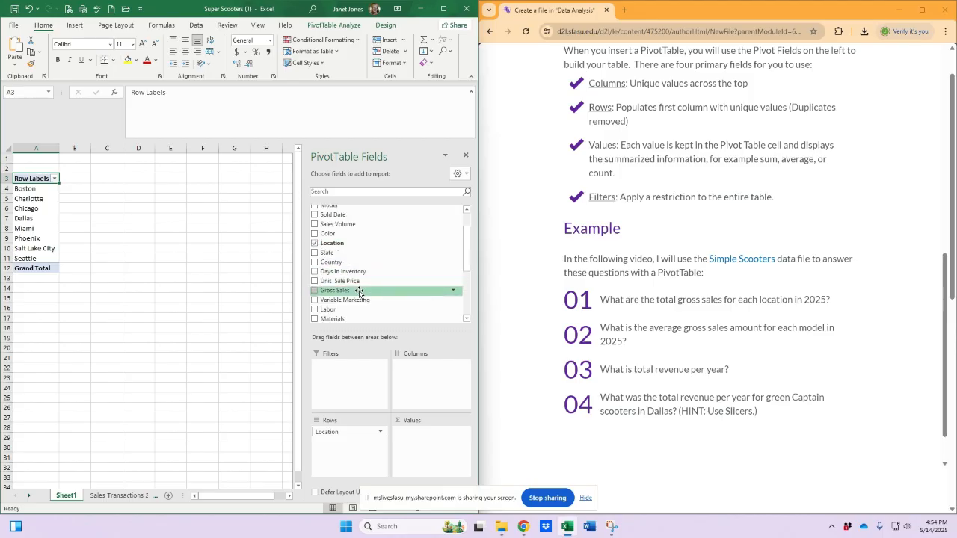
left_click_drag(359, 292, 433, 436)
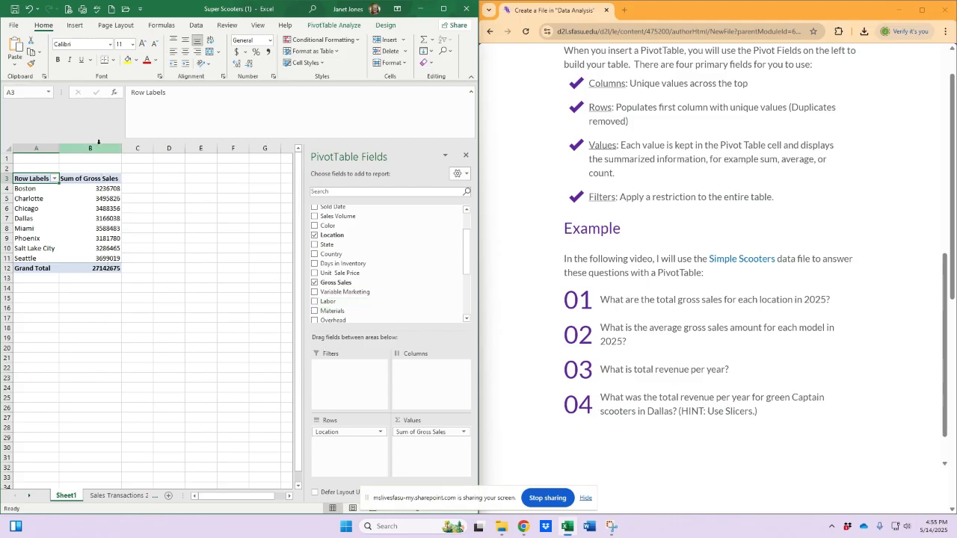
- Format the Sum of Gross Sales column in accounting style with dollar signs, thousands separators and no decimal places
left_click(97, 149)
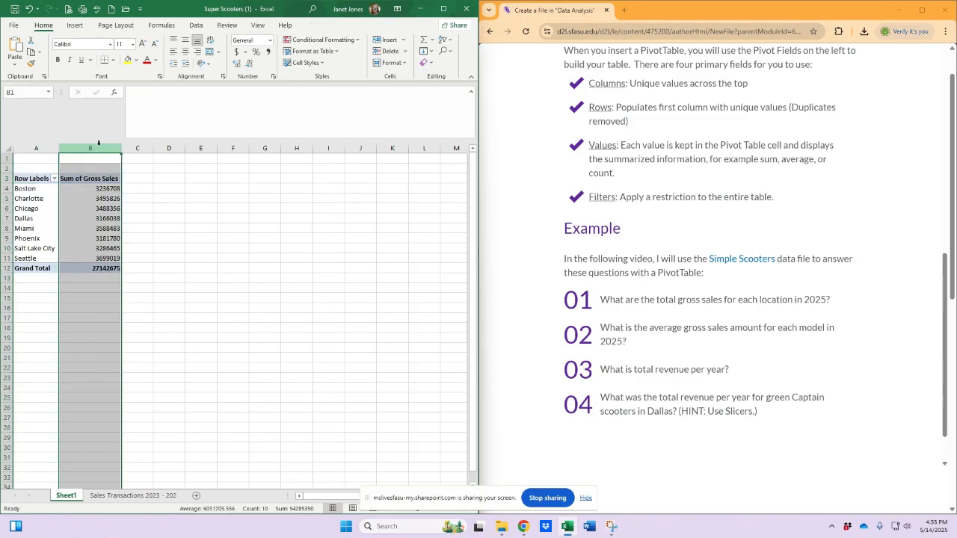
left_click(75, 25)
left_click(109, 27)
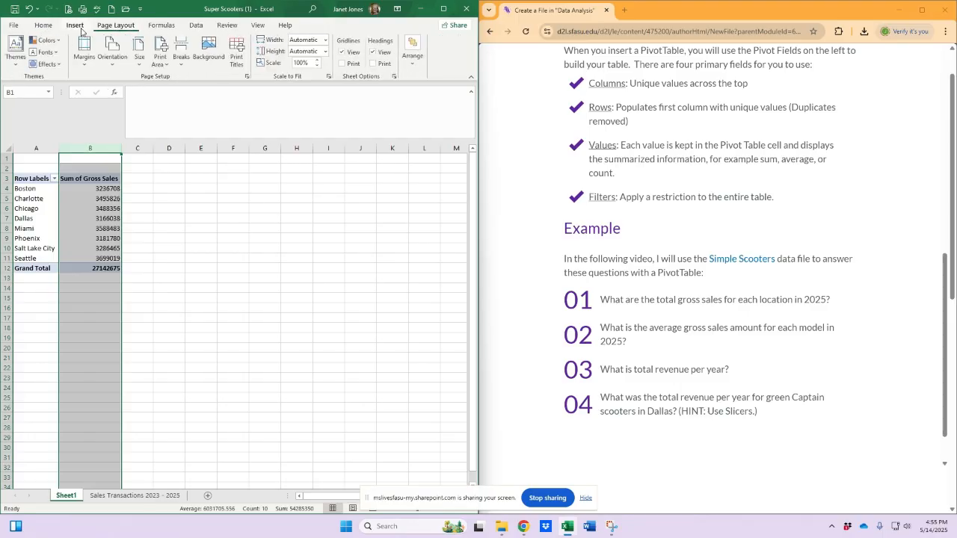
left_click(44, 25)
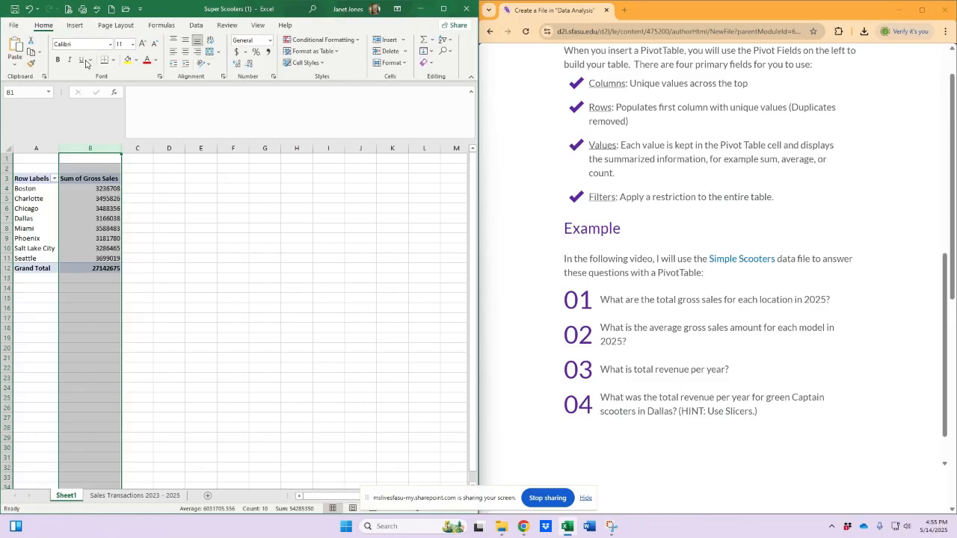
left_click(267, 52)
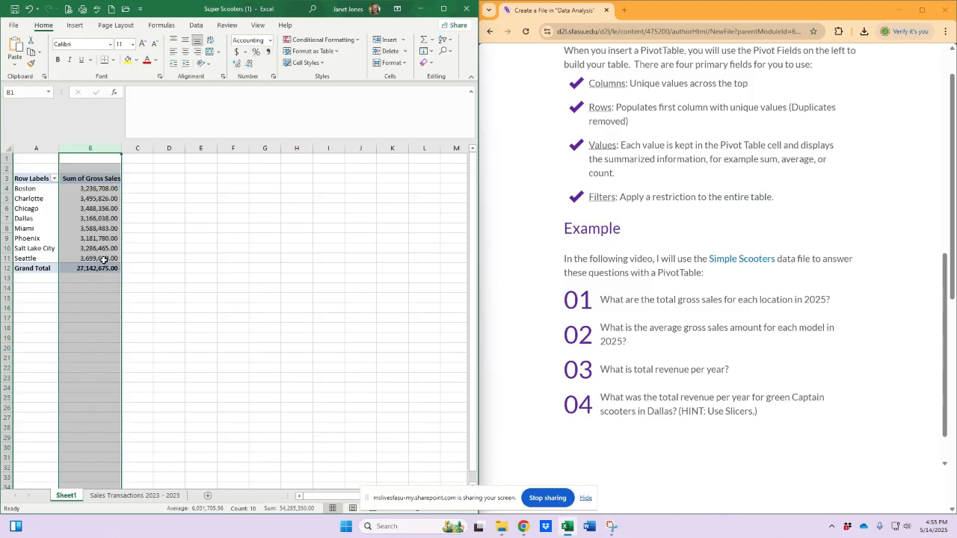
left_click(236, 51)
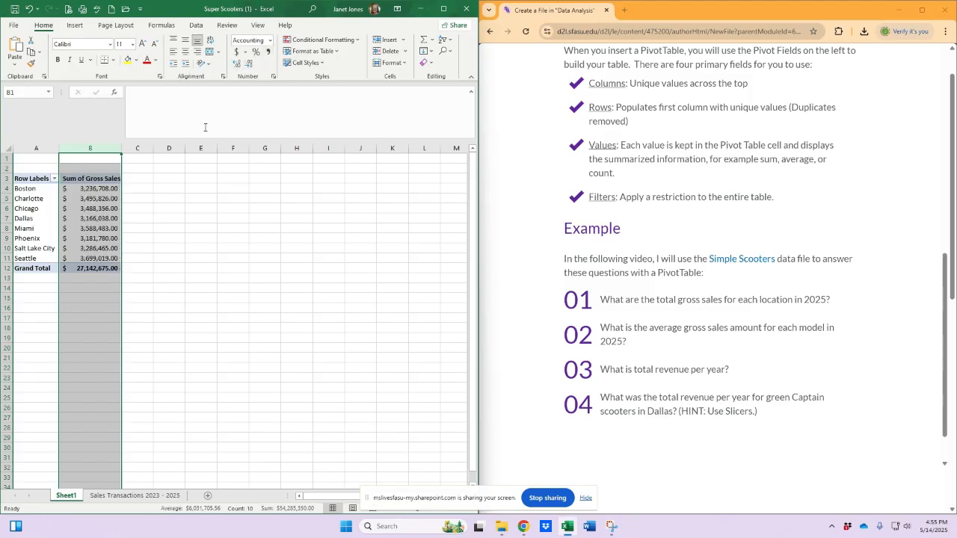
left_click(248, 64)
left_click(249, 64)
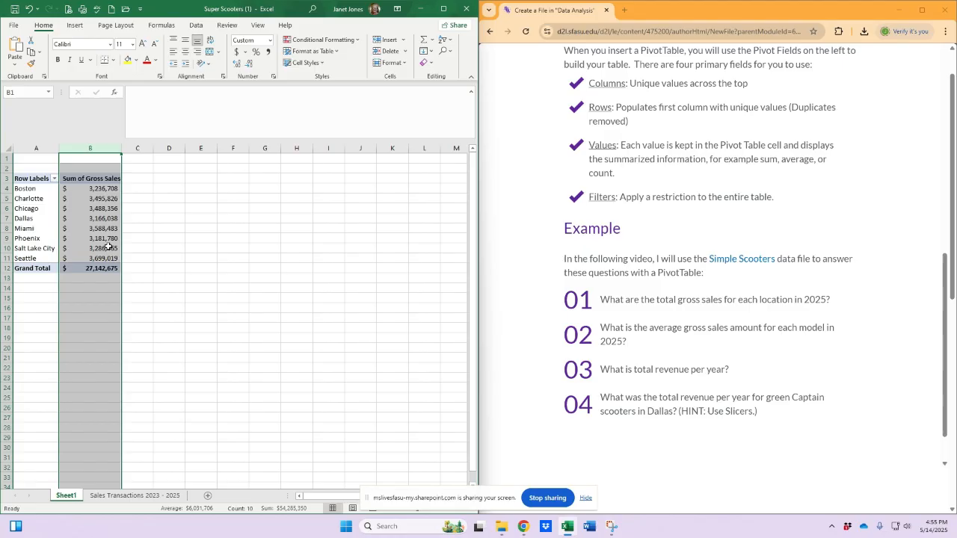
- Add Year as a report filter to the PivotTable and filter it to 2025
left_click(82, 230)
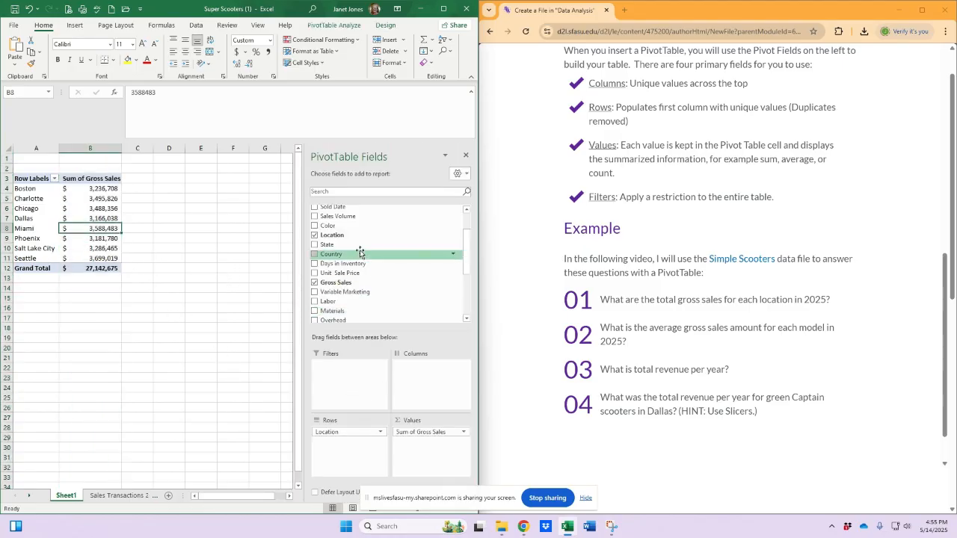
scroll(359, 252, "up", 2)
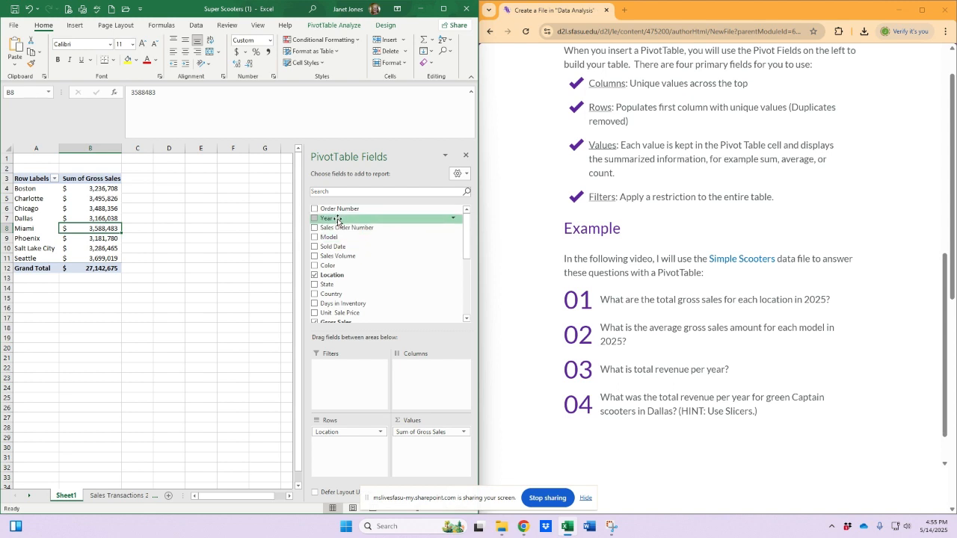
left_click_drag(337, 221, 360, 381)
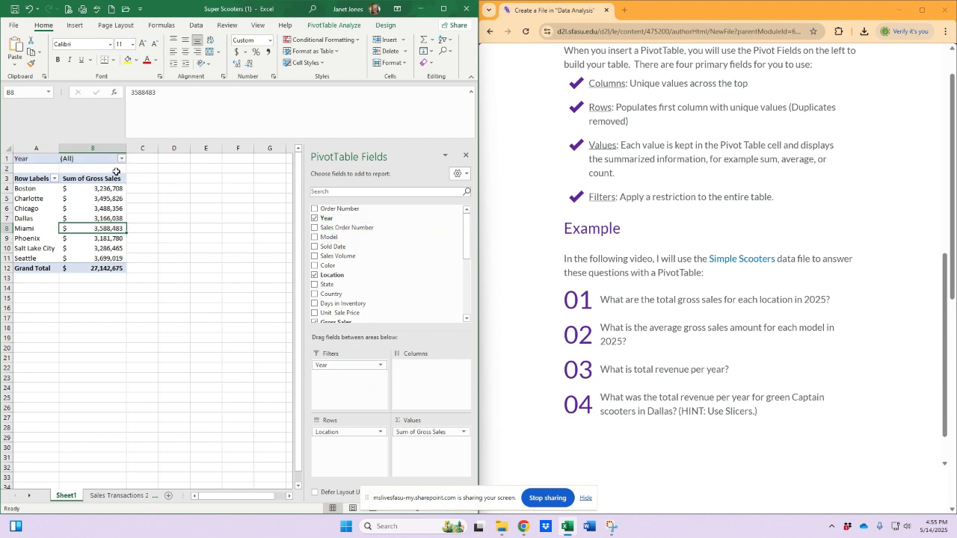
left_click(122, 158)
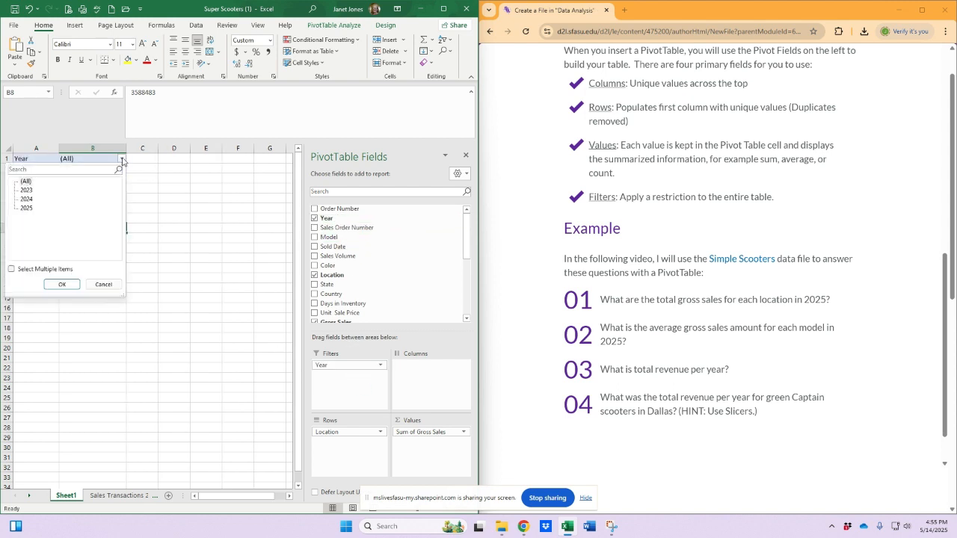
left_click(25, 209)
left_click(53, 284)
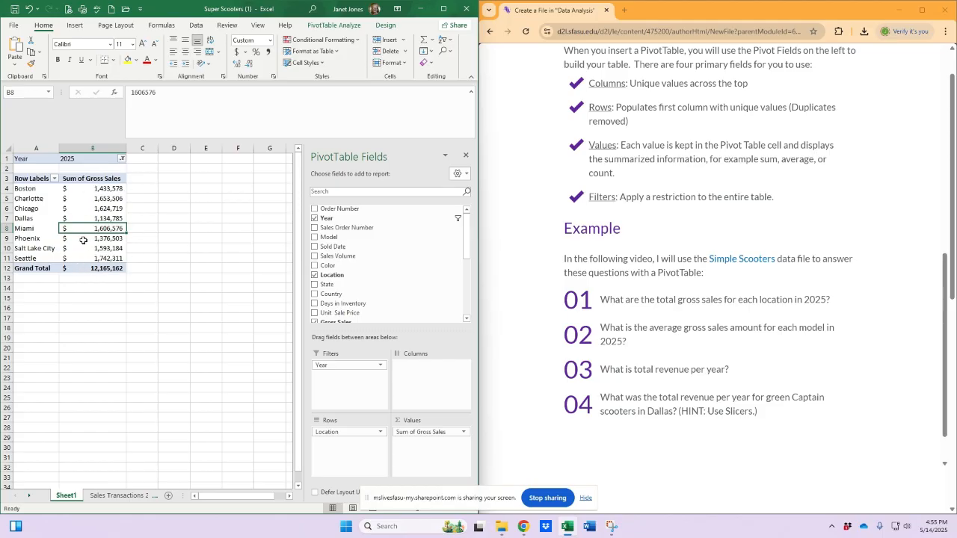
- Replace Location with Model in the PivotTable's rows
mouse_move(83, 240)
key("alt+Tab")
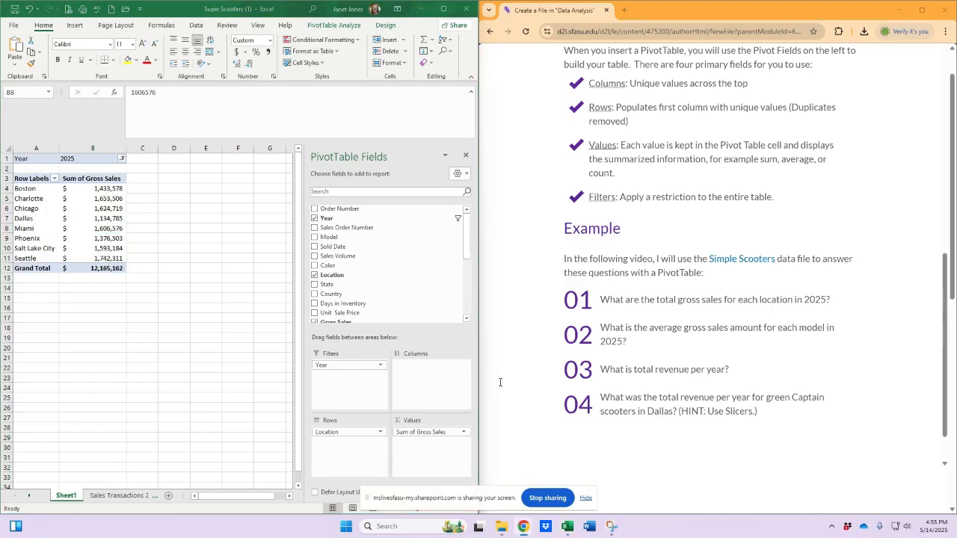
left_click(349, 443)
left_click_drag(334, 433, 123, 434)
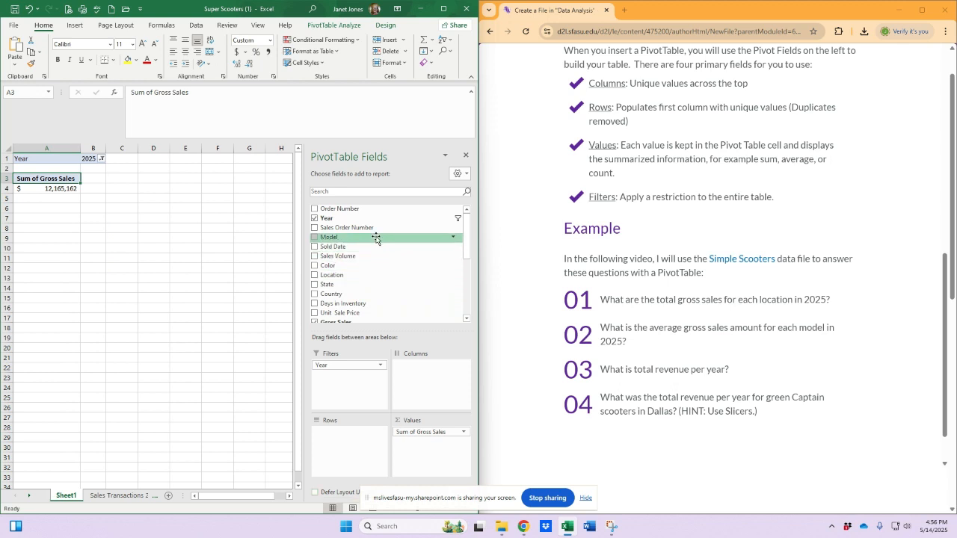
left_click_drag(376, 237, 382, 442)
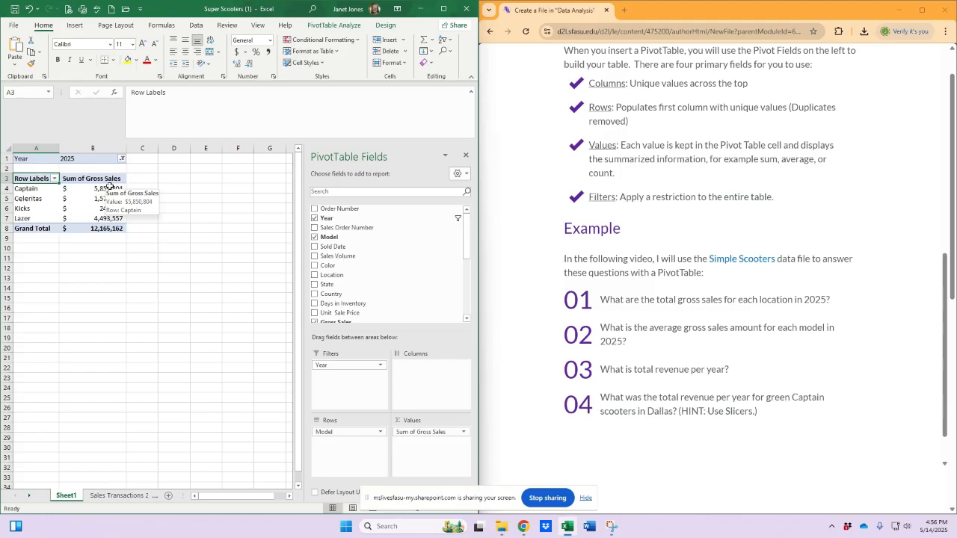
- Change the Gross Sales value field to summarize by Average instead of Sum
left_click(463, 433)
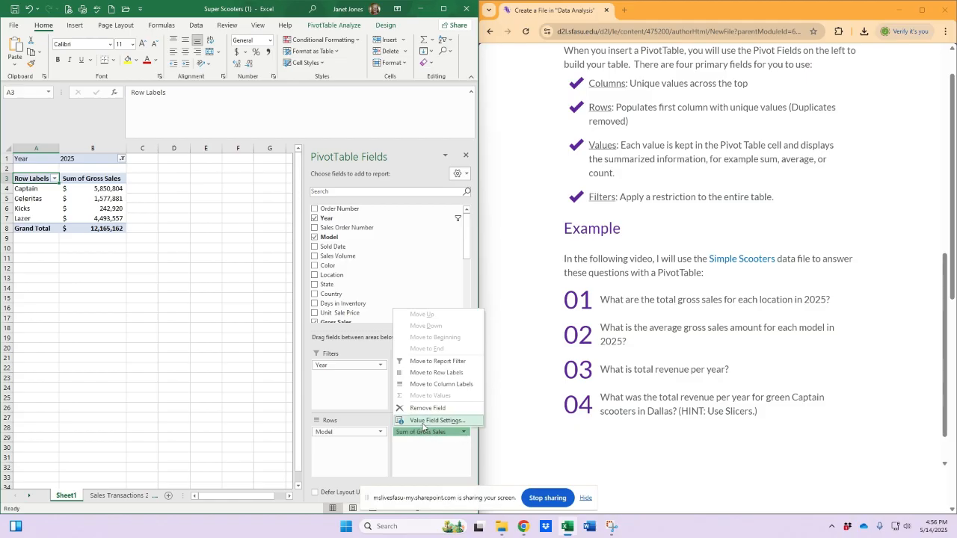
left_click(434, 420)
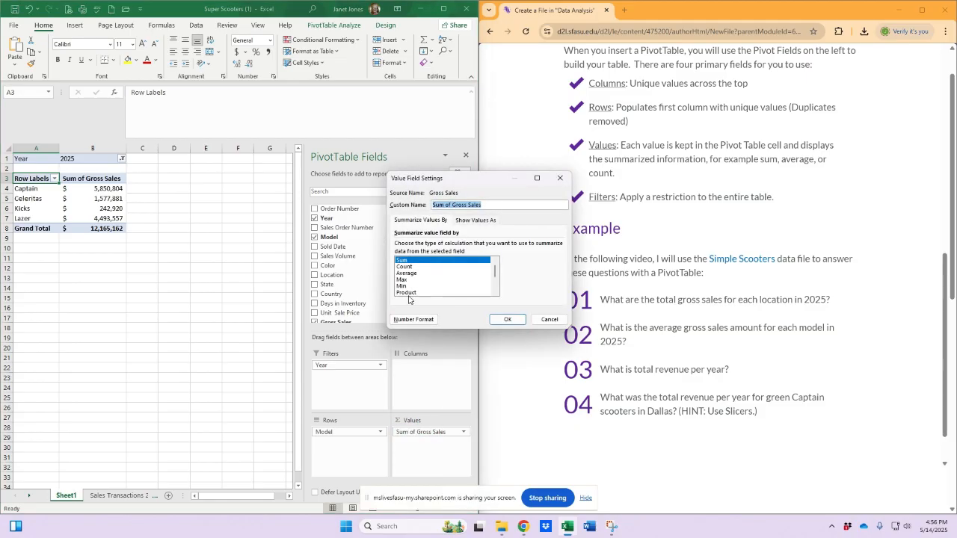
left_click(408, 273)
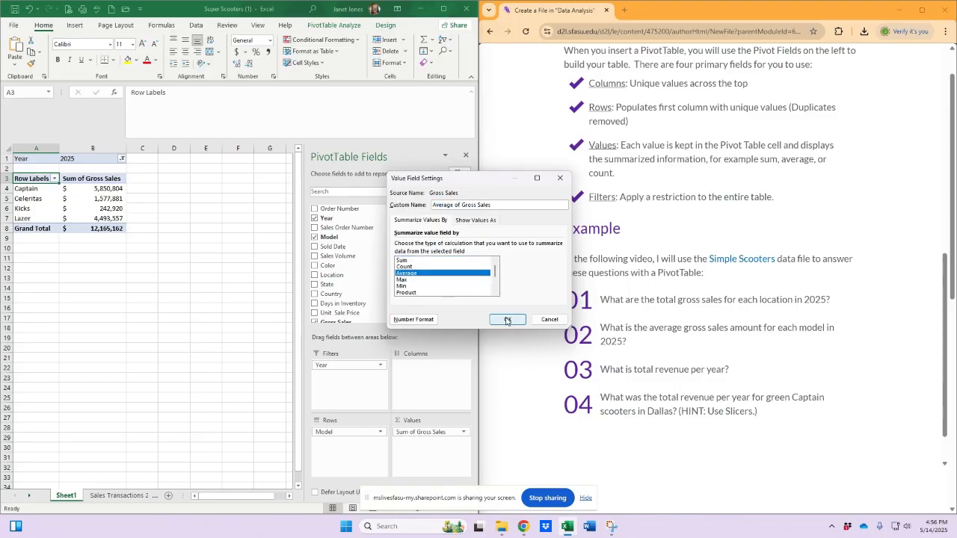
left_click(506, 320)
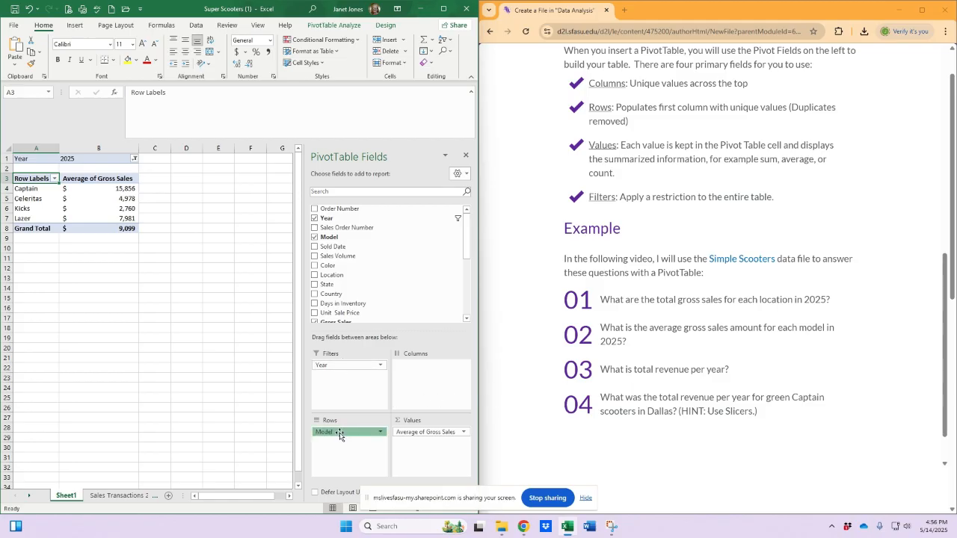
- Move Year from the filters to the rows in place of Model and replace Gross Sales with the sum of Revenue as values
left_click_drag(341, 432, 188, 438)
left_click_drag(335, 363, 327, 432)
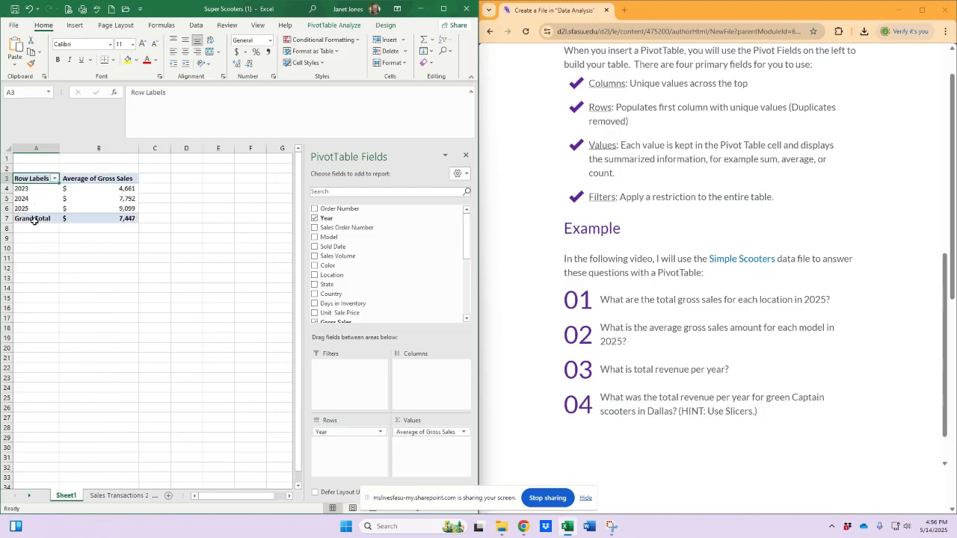
left_click_drag(427, 431, 289, 374)
scroll(379, 284, "down", 3)
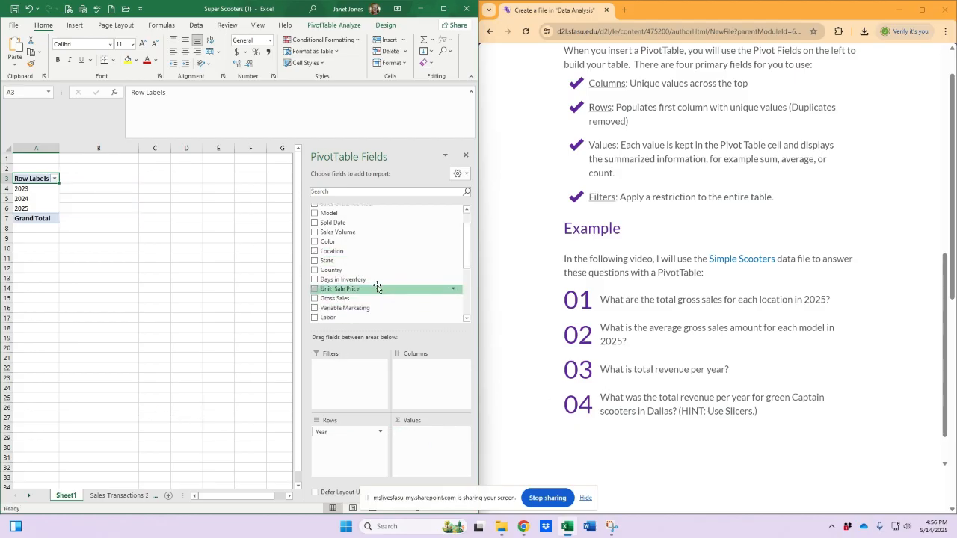
scroll(389, 285, "down", 3)
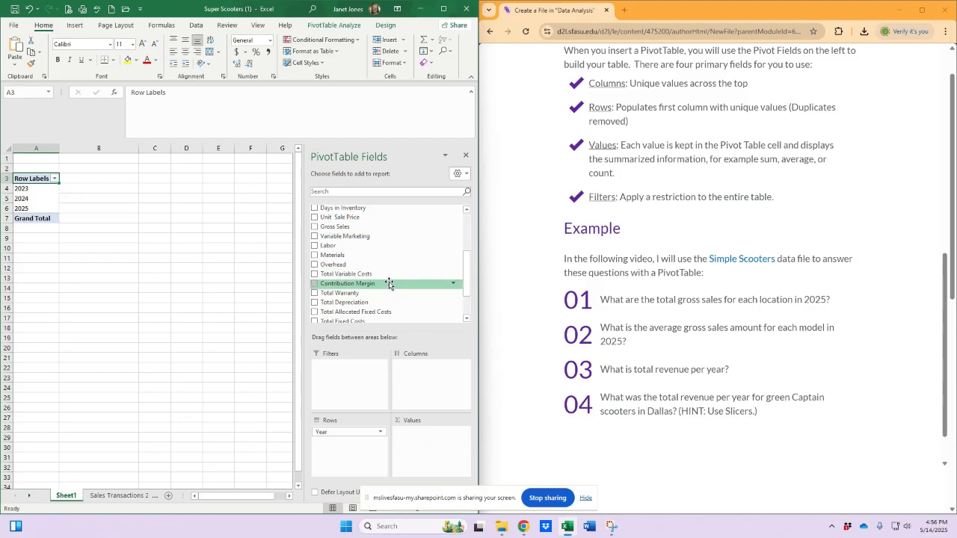
left_click_drag(346, 290, 408, 455)
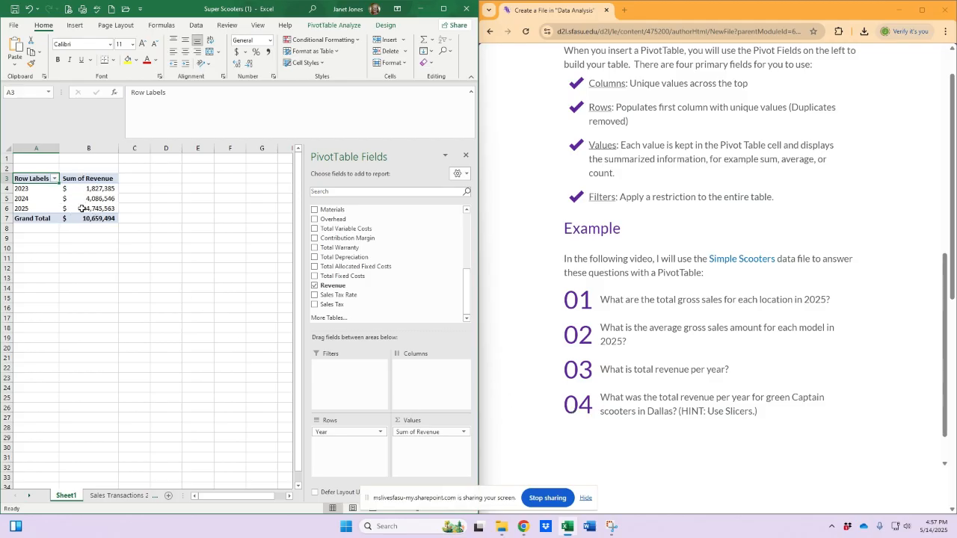
- Maximize the workbook window containing the yearly revenue PivotTable
mouse_move(79, 210)
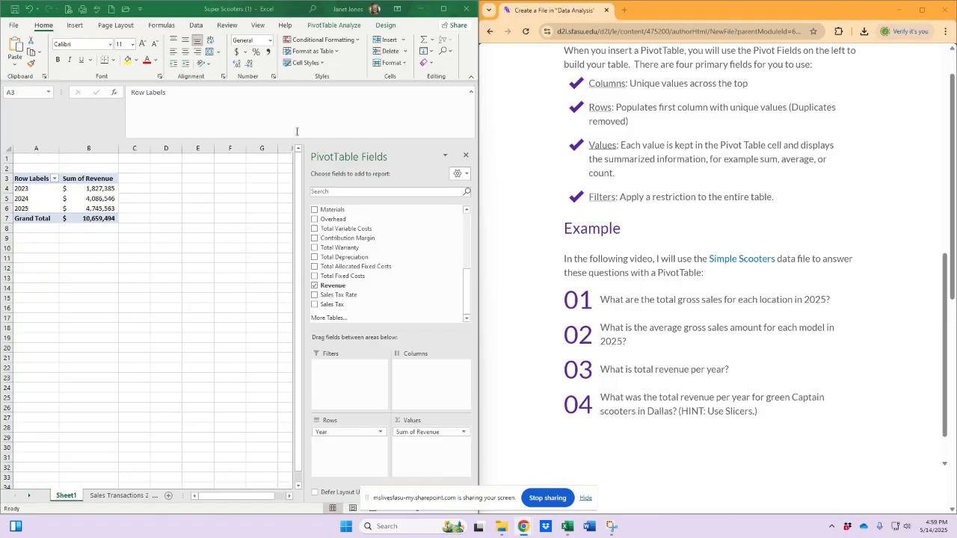
left_click(444, 10)
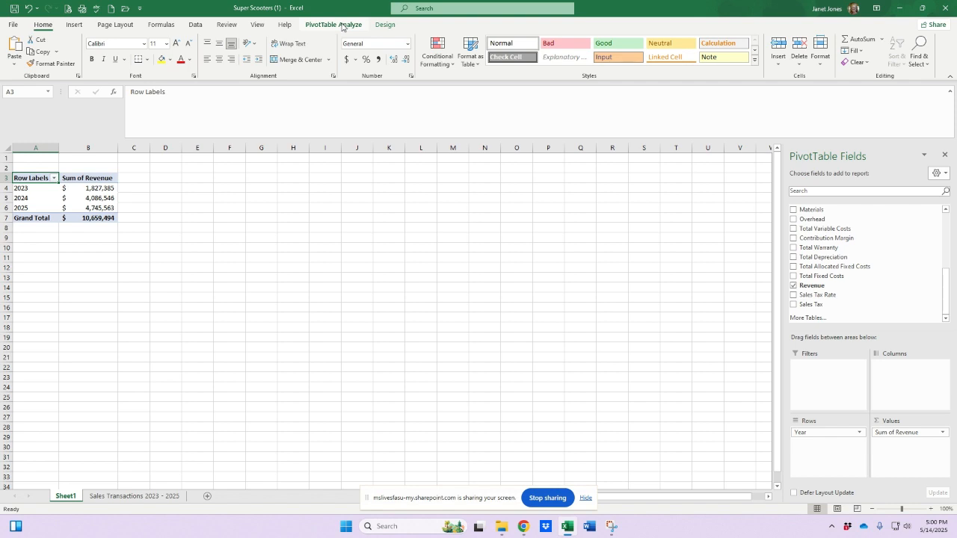
- Insert slicers for the Model, Color and Location fields of the yearly revenue PivotTable
left_click(333, 24)
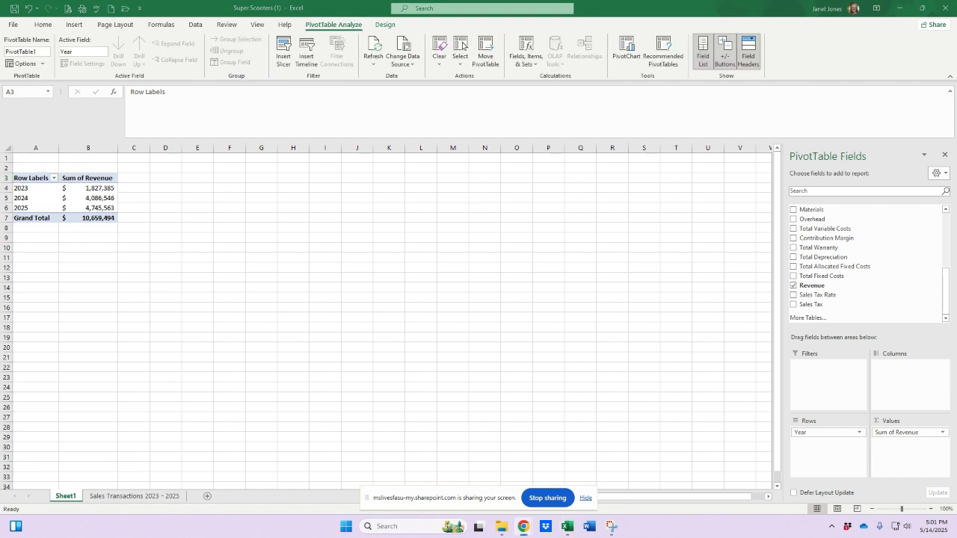
left_click(283, 58)
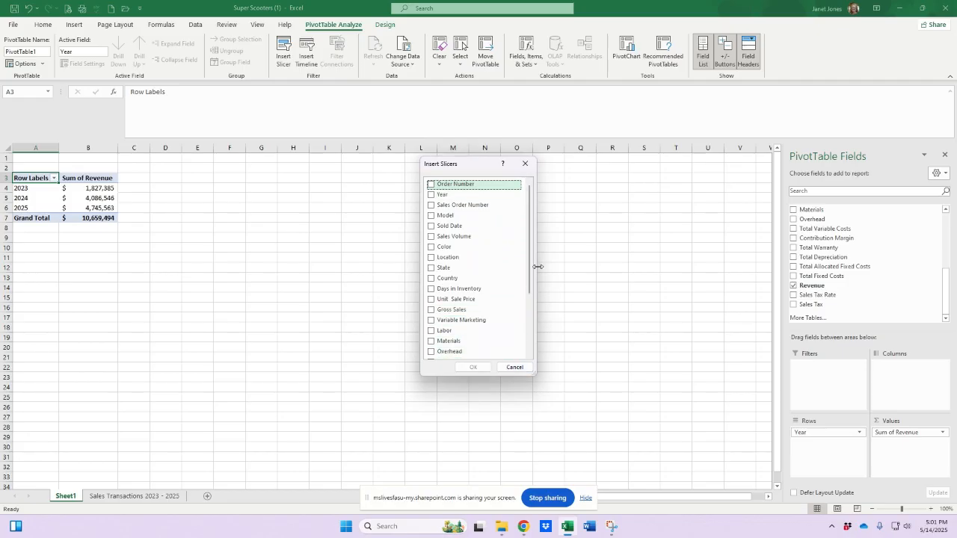
mouse_move(533, 263)
left_mouse_down()
mouse_move(537, 348)
mouse_move(534, 255)
left_mouse_up()
left_click(431, 217)
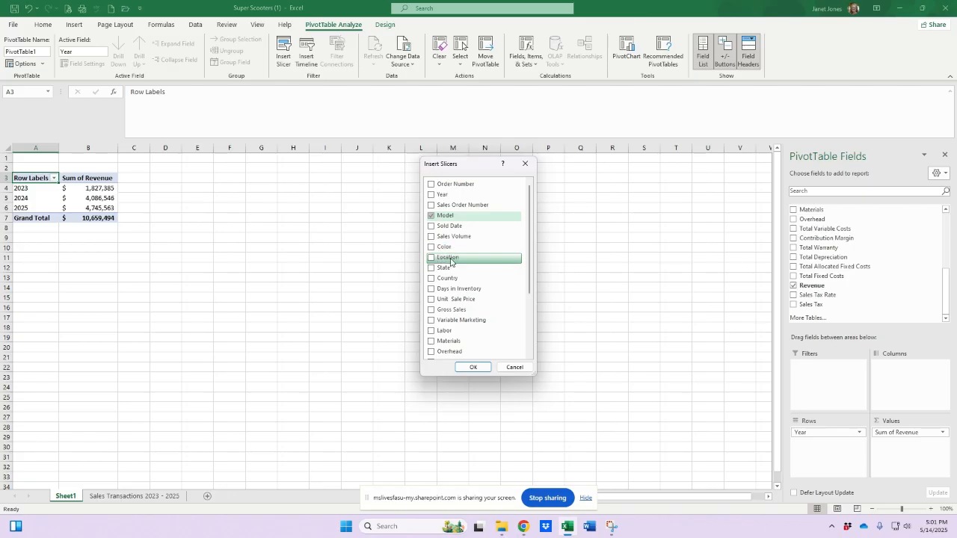
left_click(433, 247)
left_click(440, 258)
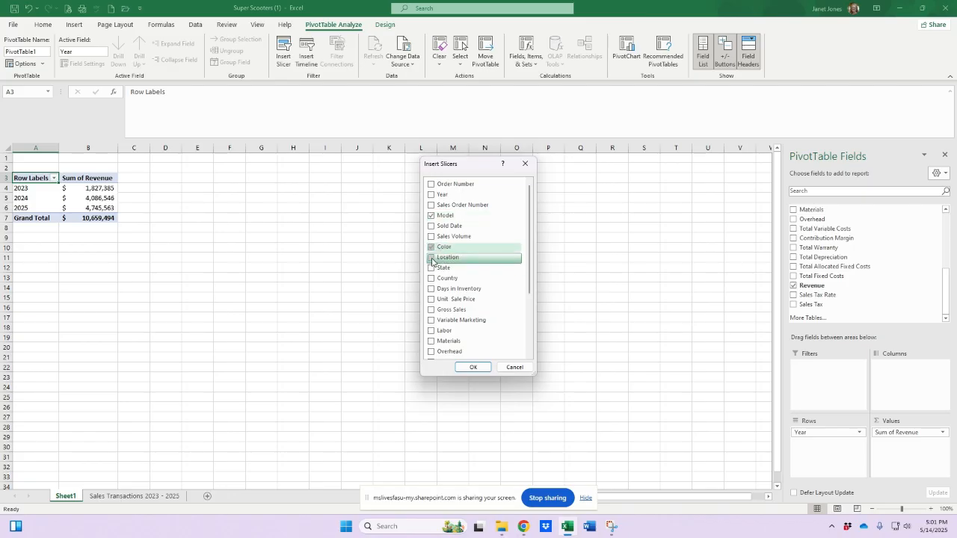
left_click(474, 368)
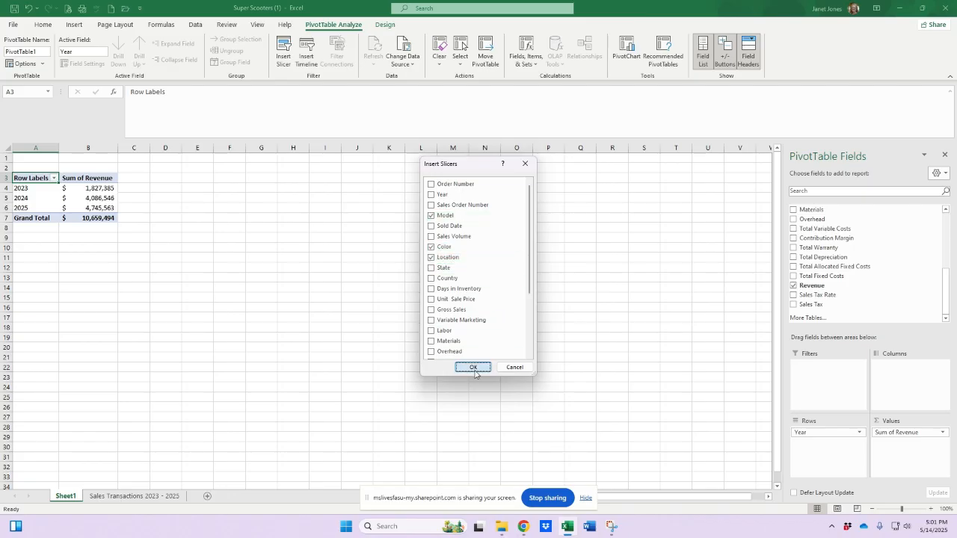
- Arrange the Model, Color and Location slicers side by side in a row beside the PivotTable
left_click_drag(364, 245, 238, 180)
left_click(383, 262)
left_click_drag(383, 262, 341, 174)
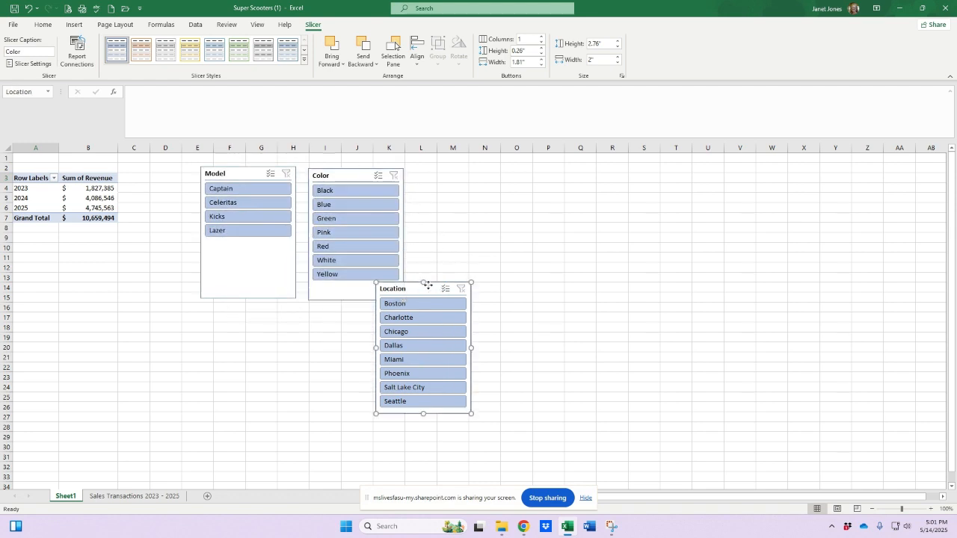
left_click_drag(427, 286, 468, 171)
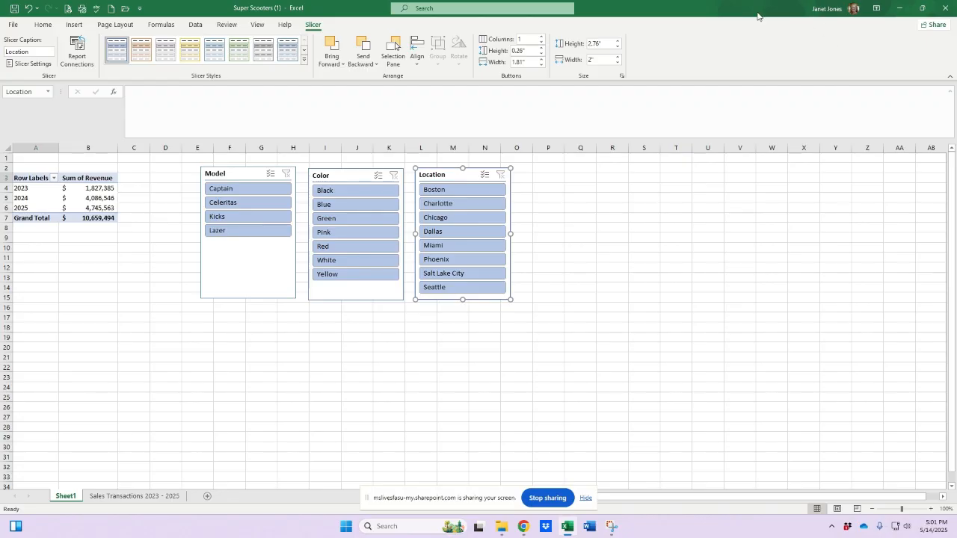
- Uncover the question list behind the workbook window, filter the slicers to Green, Captain and Dallas, and maximize the window again
left_click_drag(758, 17, 329, 99)
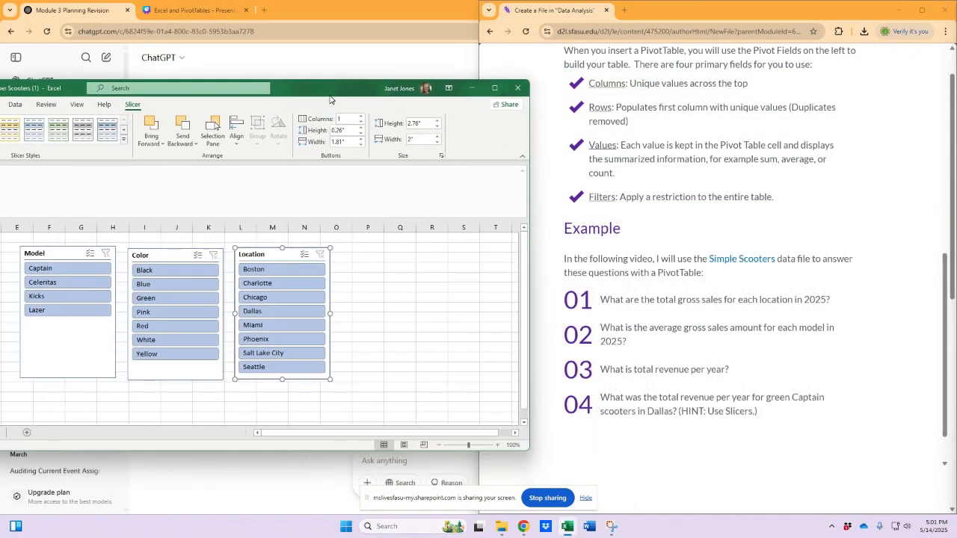
left_click_drag(330, 99, 538, 95)
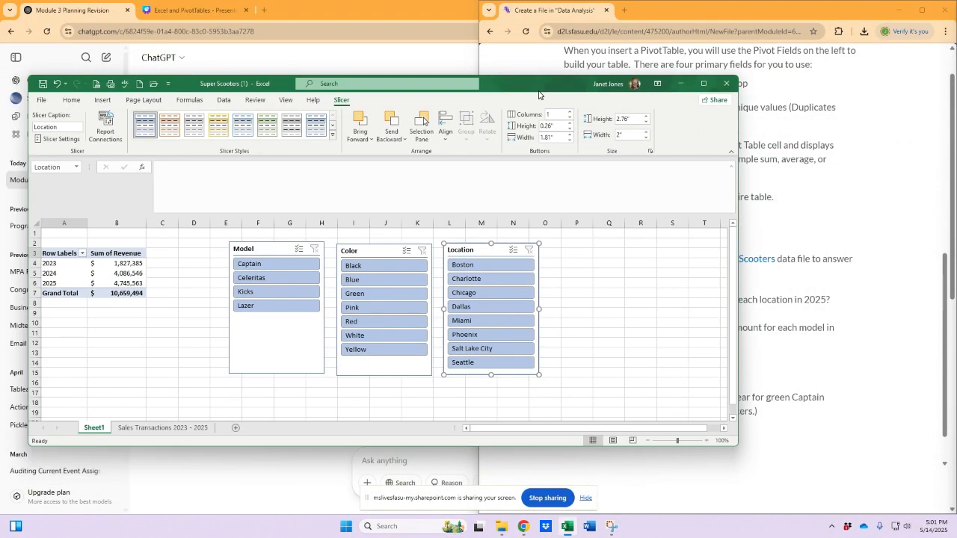
left_click(368, 293)
left_click(277, 264)
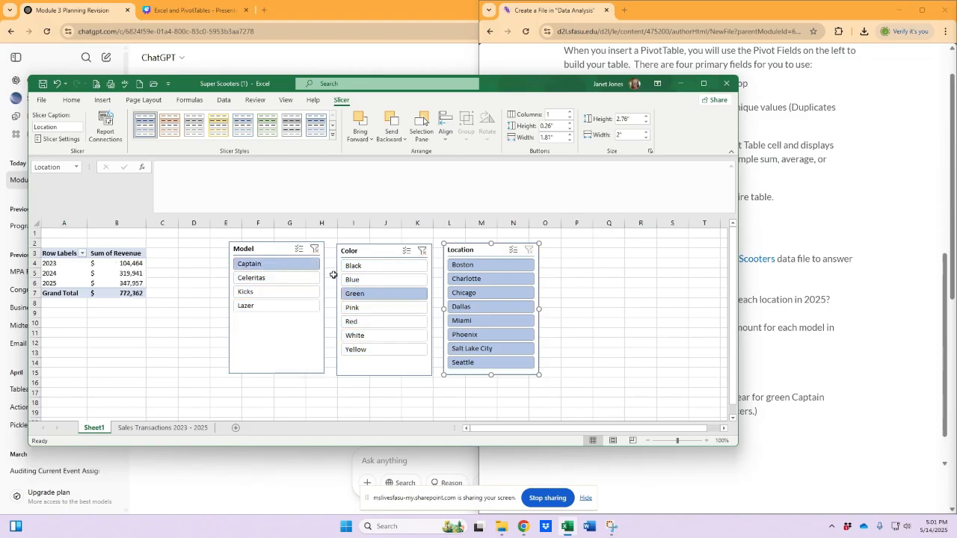
left_click(486, 307)
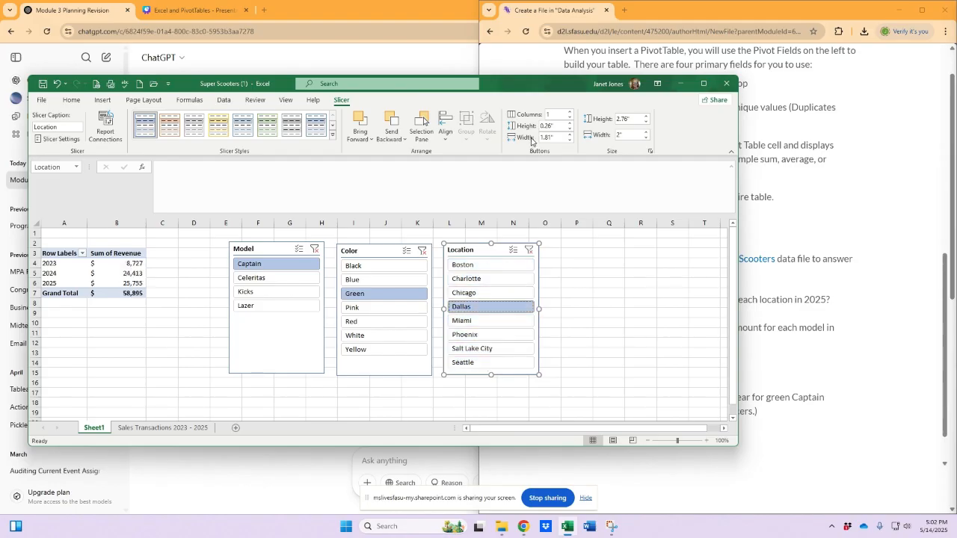
left_click_drag(543, 84, 610, 77)
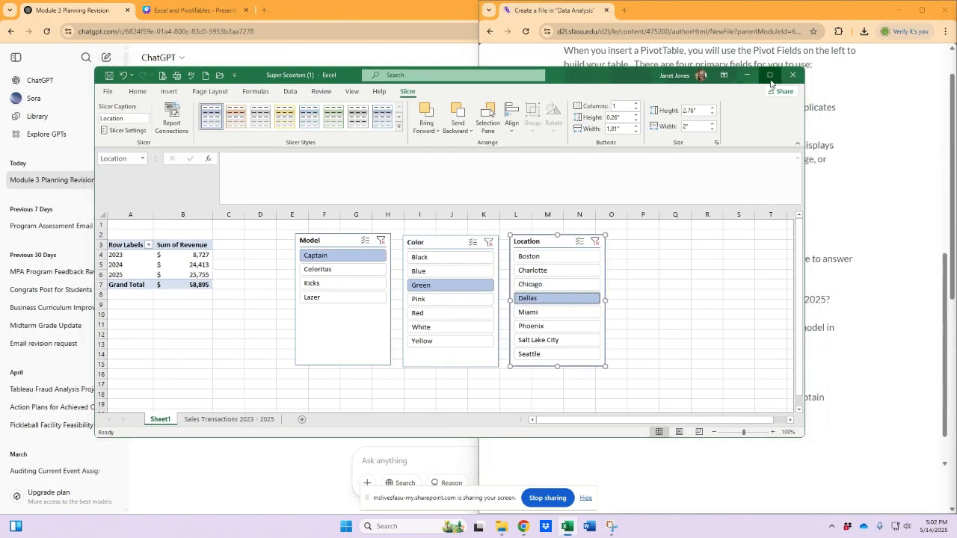
left_click(770, 78)
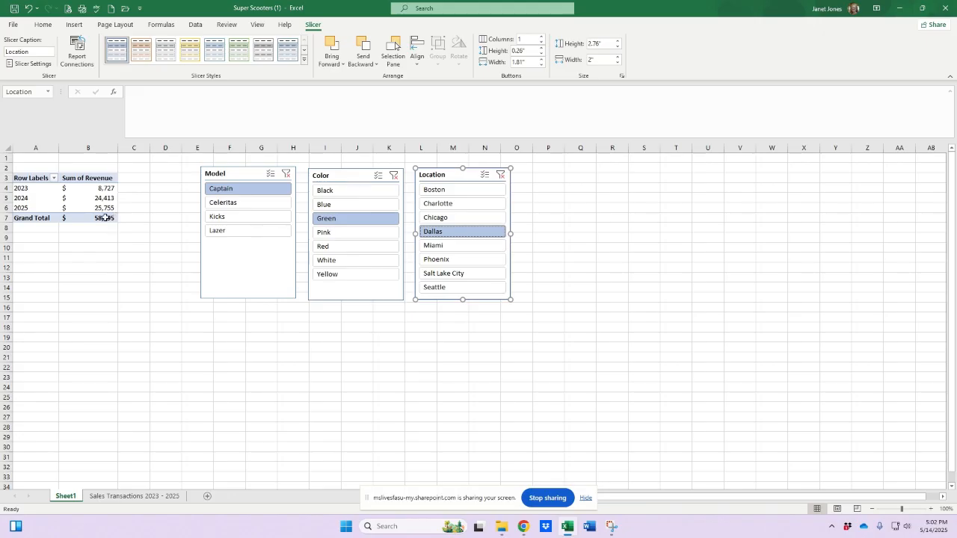